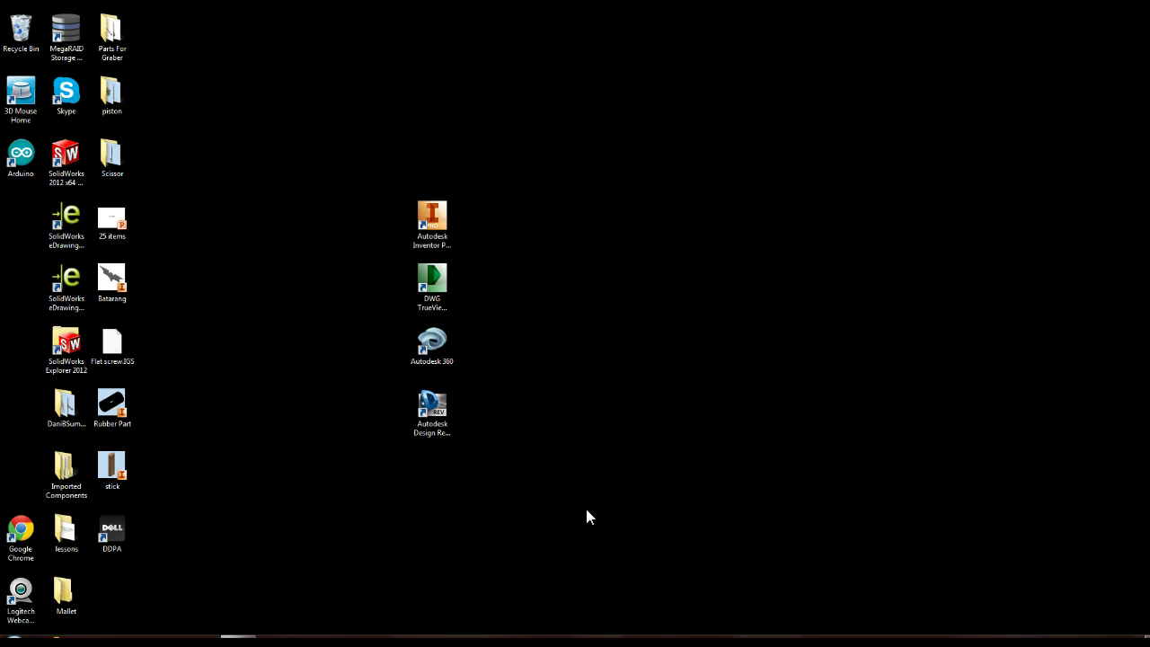
Launch Google Chrome and load students.autodesk.com
drag(324, 133, 572, 477)
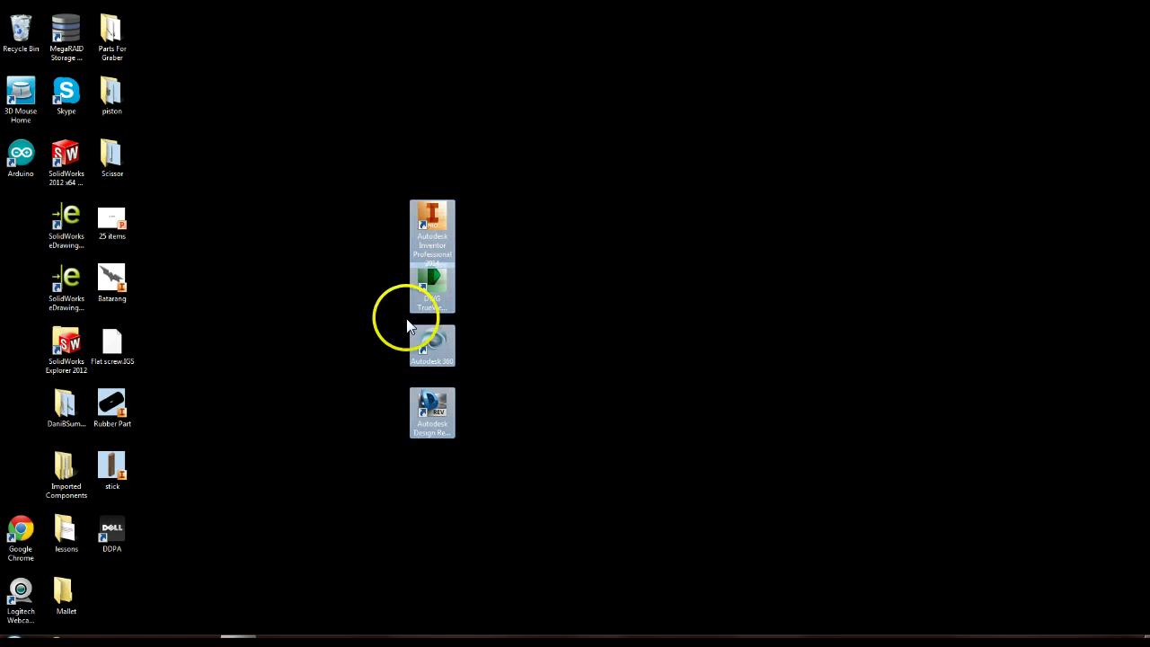
click(361, 221)
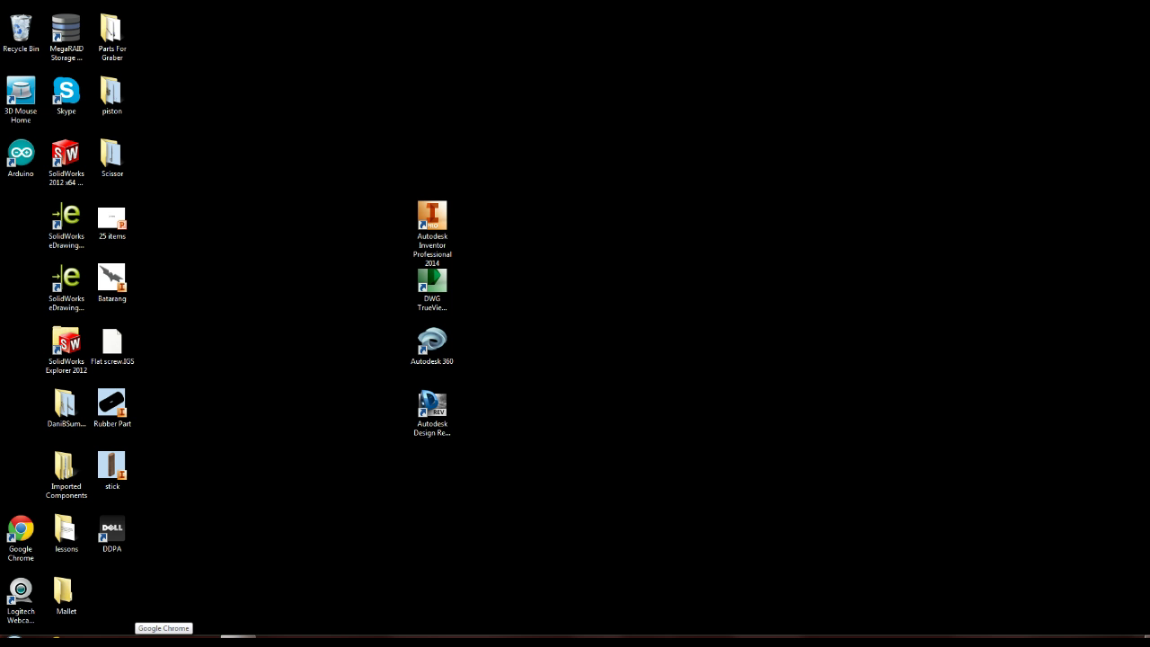
double_click(26, 533)
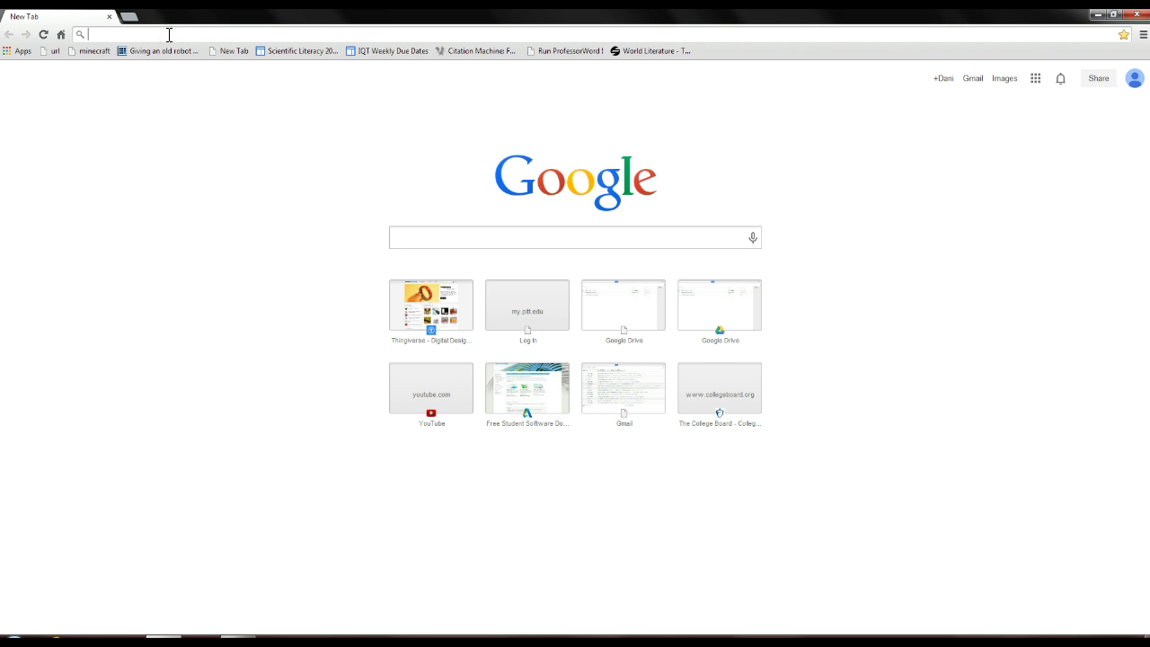
text(students.au)
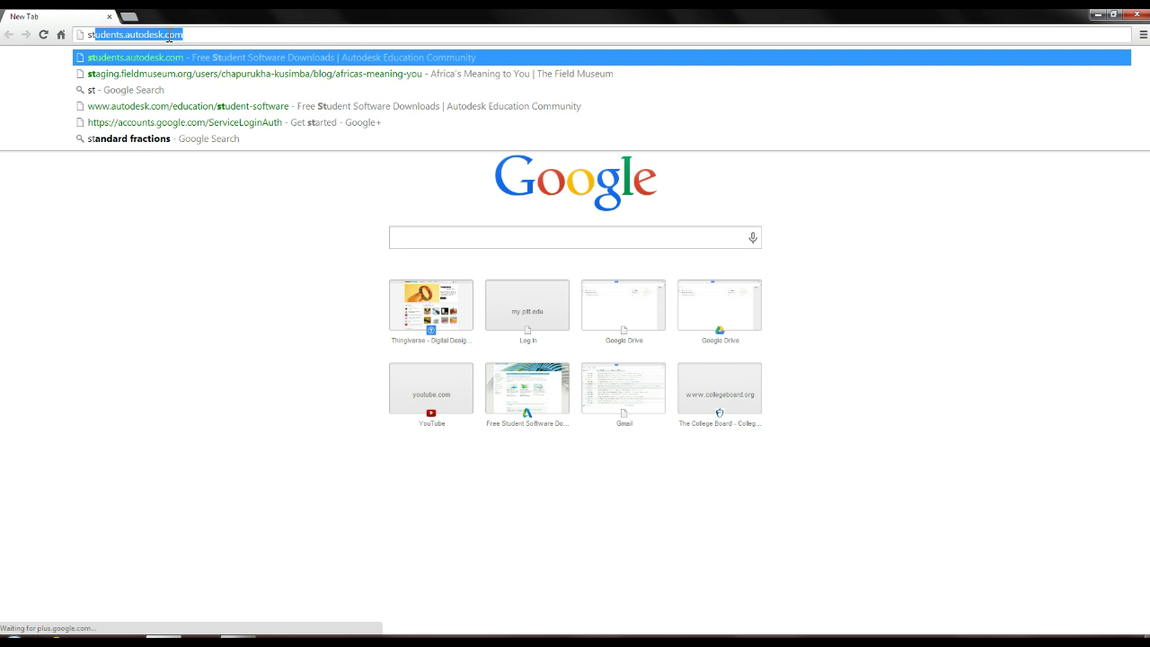
text(todesk.com)
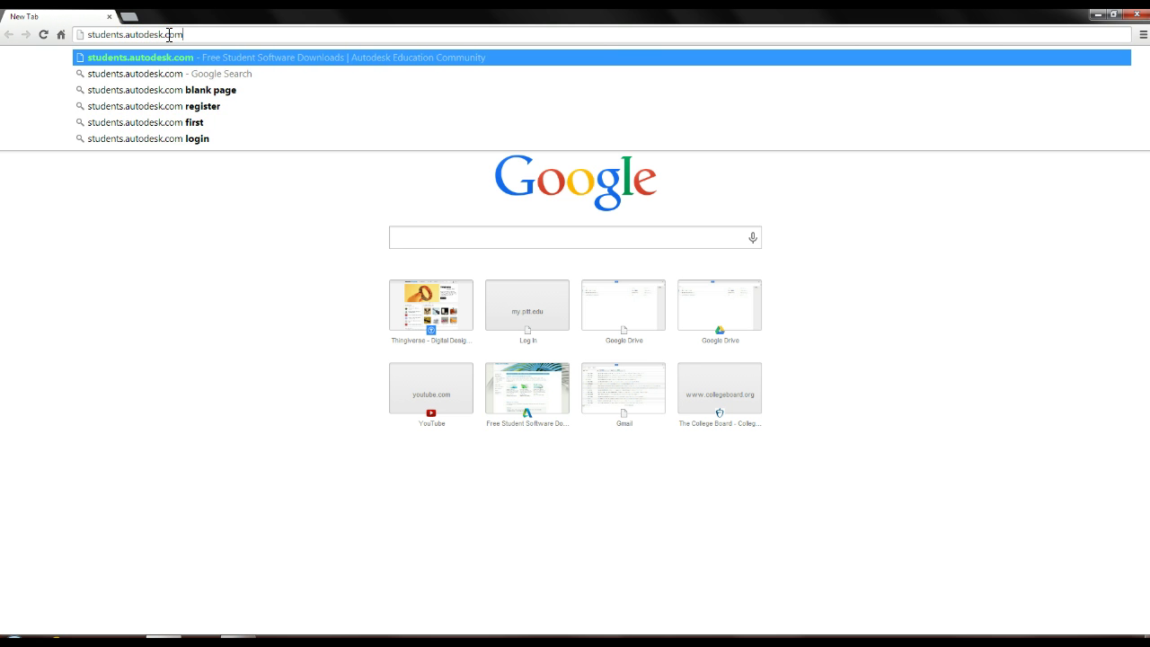
key(Return)
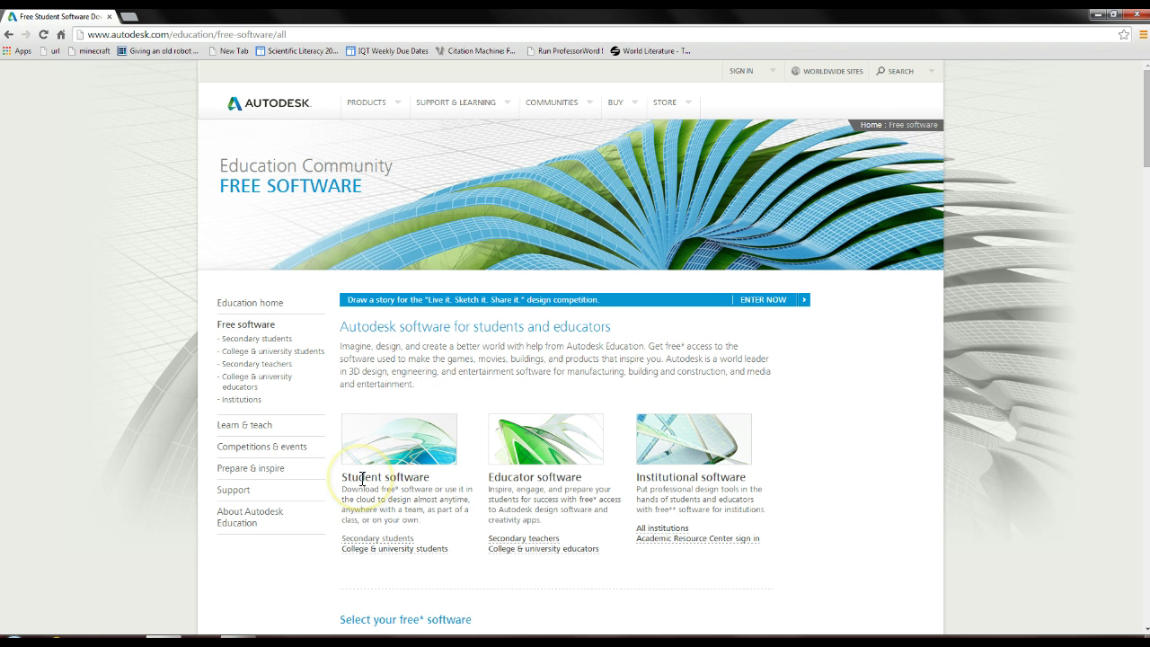
From the Secondary students software list, open the Inventor Professional download page
click(364, 540)
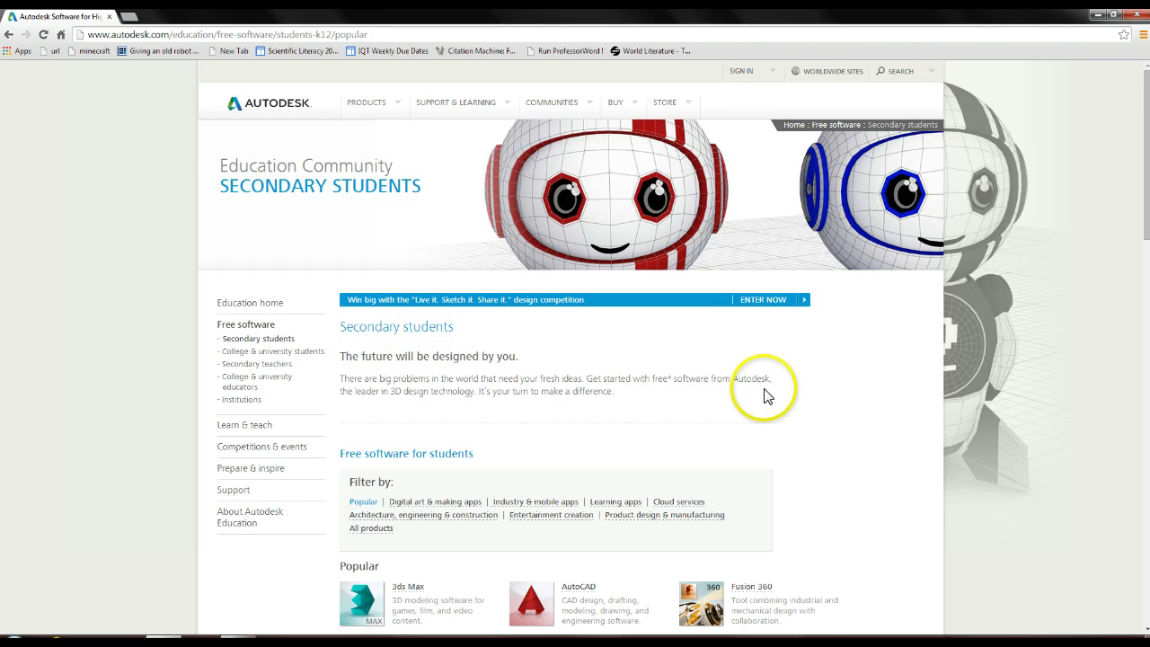
scroll(813, 395, down, 1)
scroll(821, 403, down, 1)
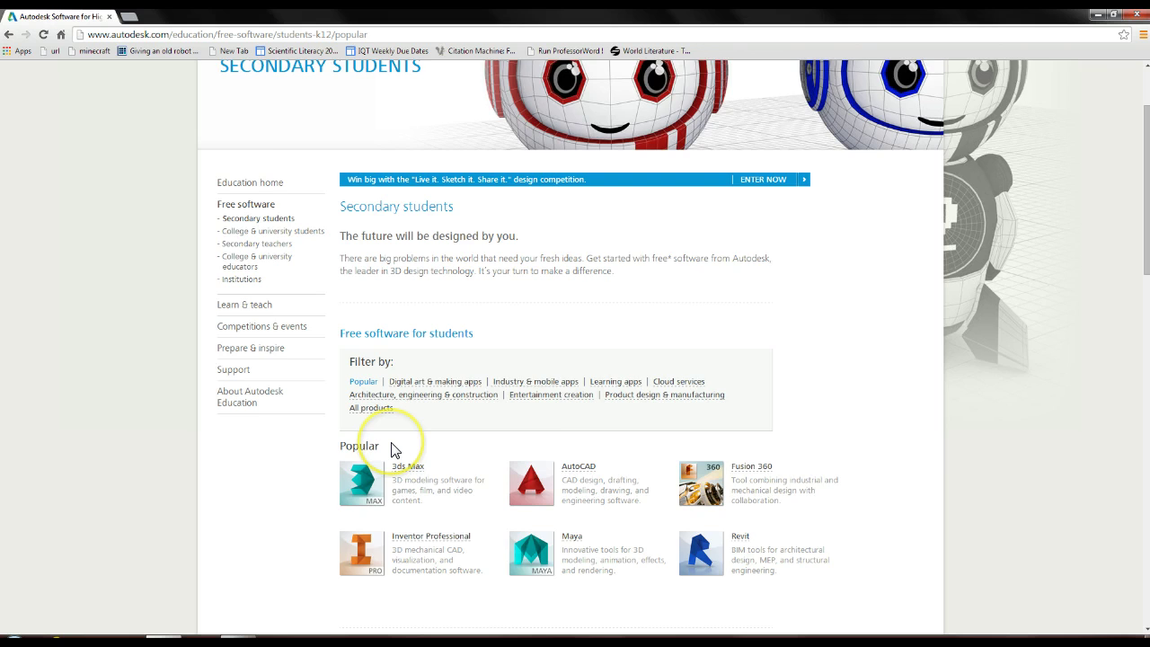
scroll(392, 441, down, 1)
scroll(392, 442, down, 1)
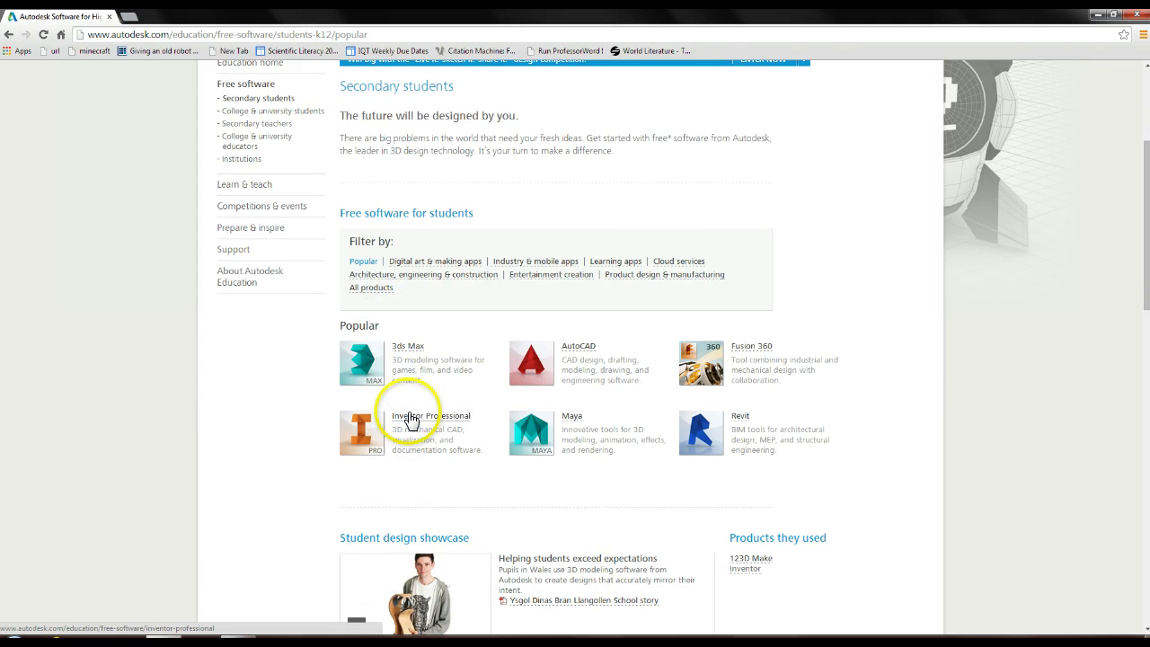
click(364, 438)
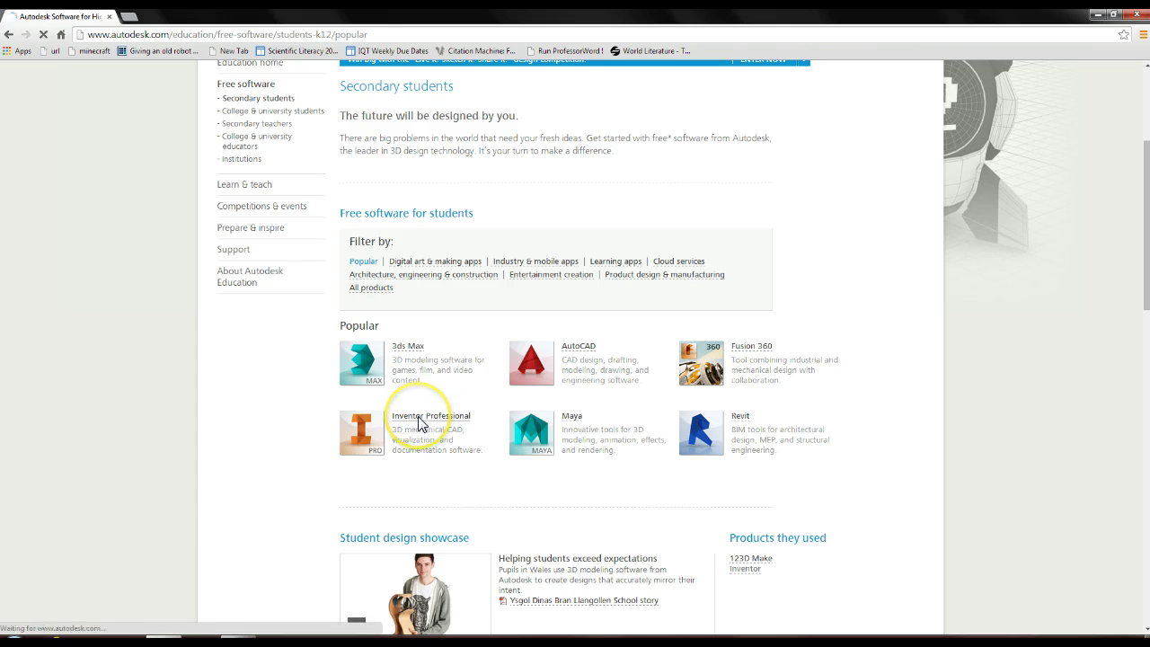
scroll(457, 359, down, 1)
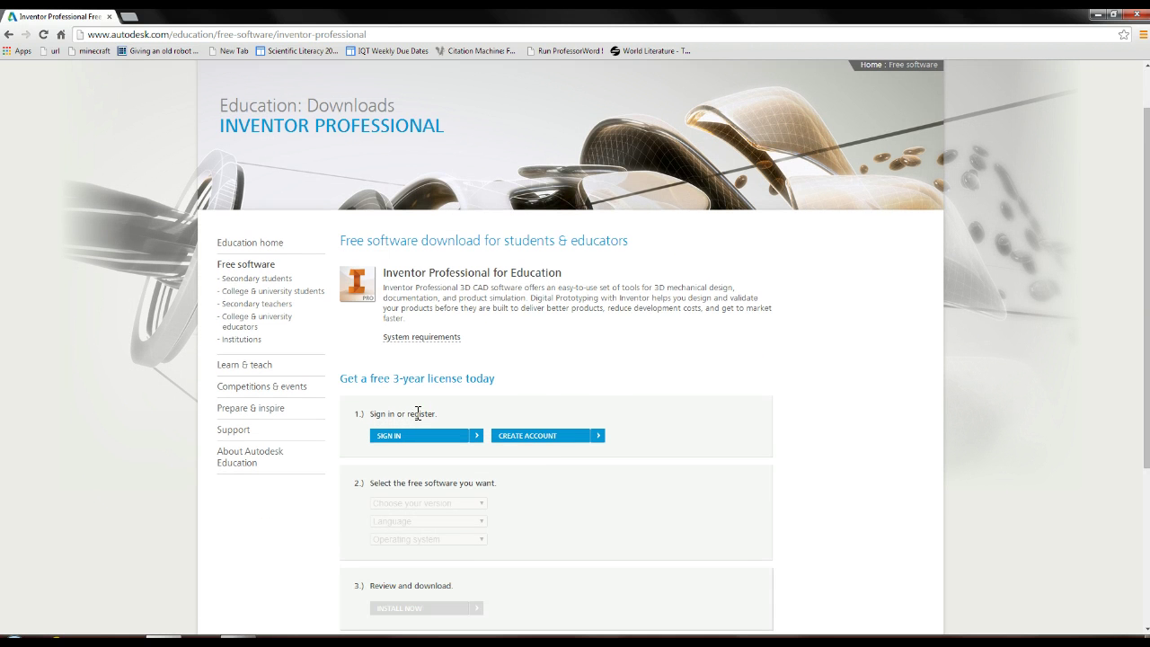
click(599, 438)
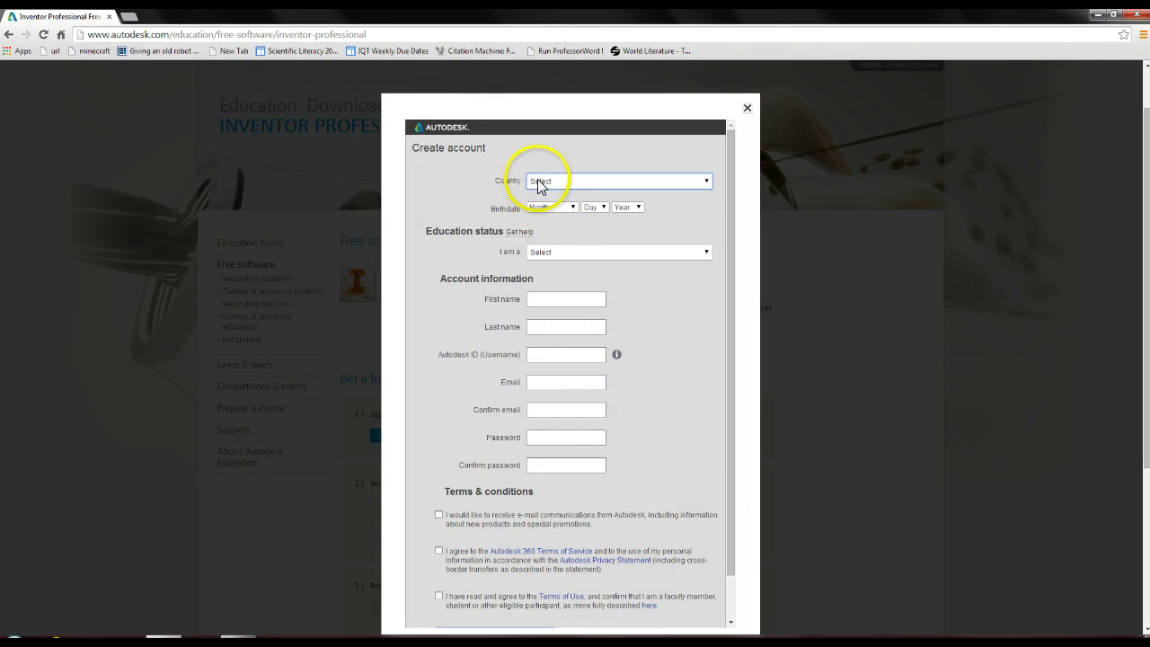
click(526, 210)
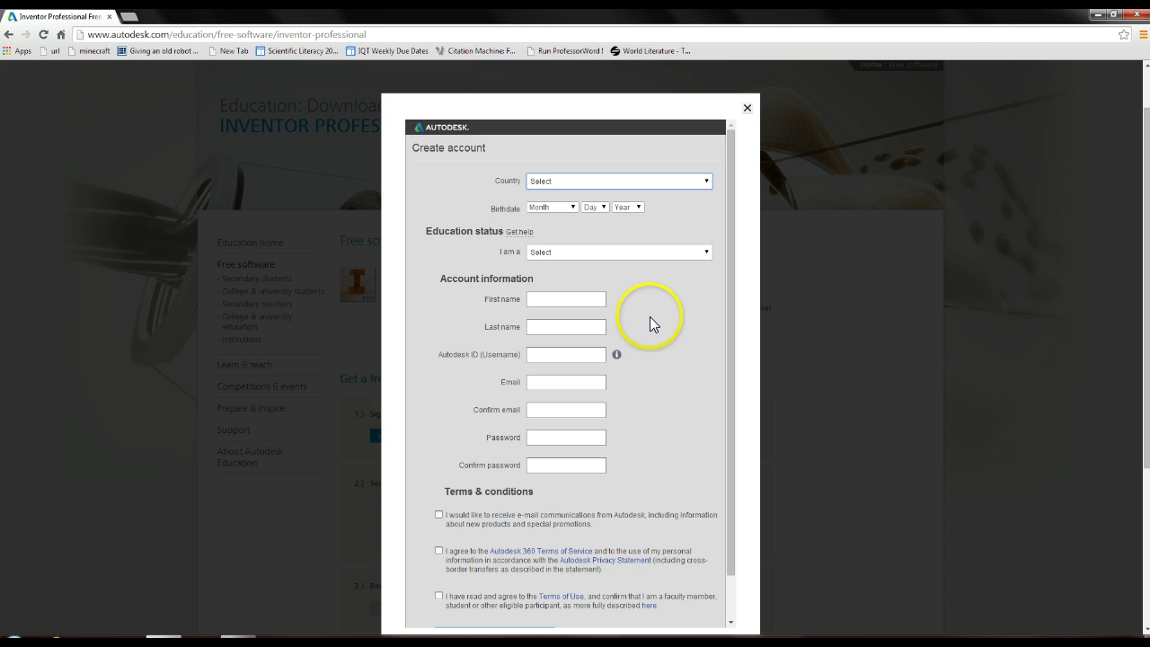
click(637, 249)
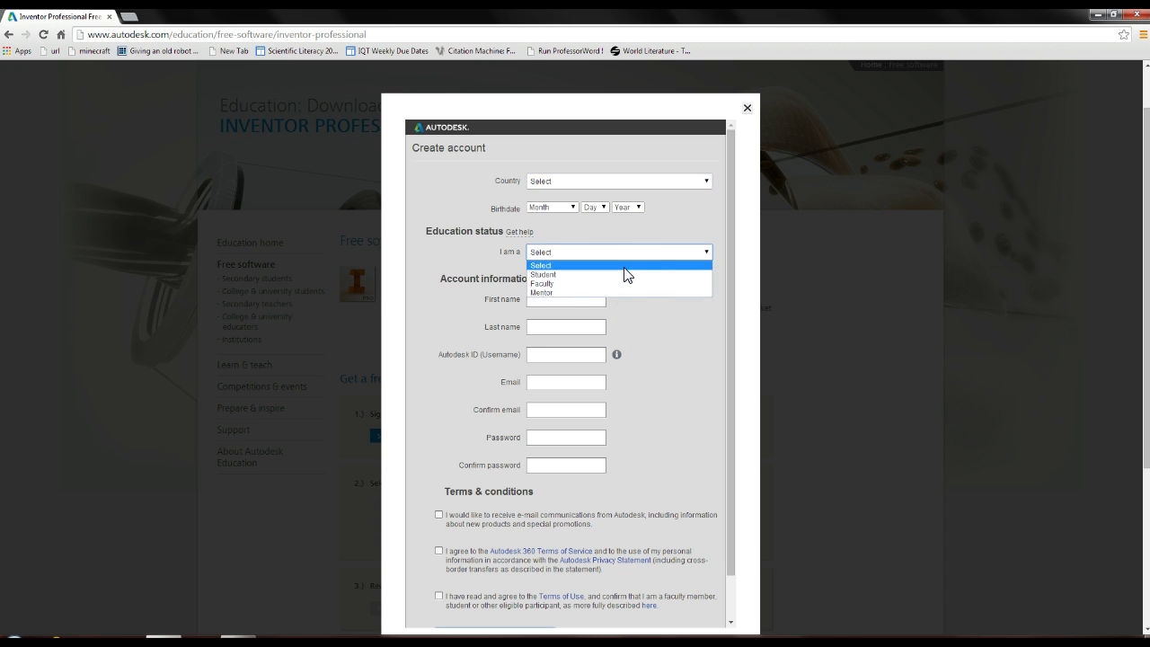
click(612, 284)
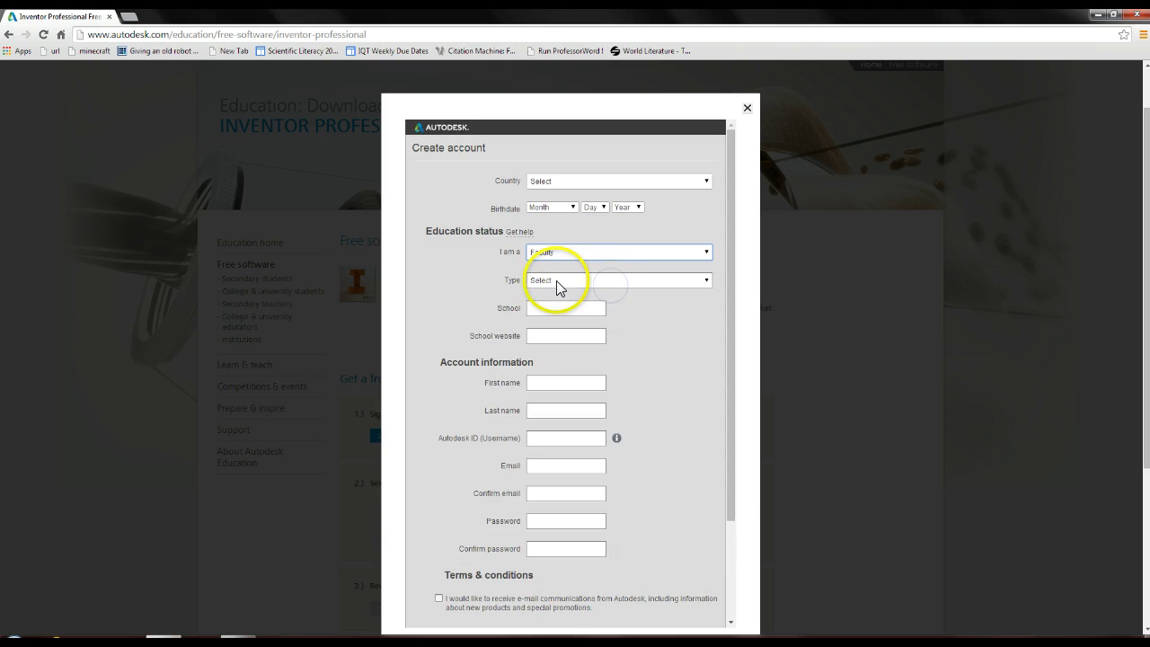
click(553, 282)
click(555, 291)
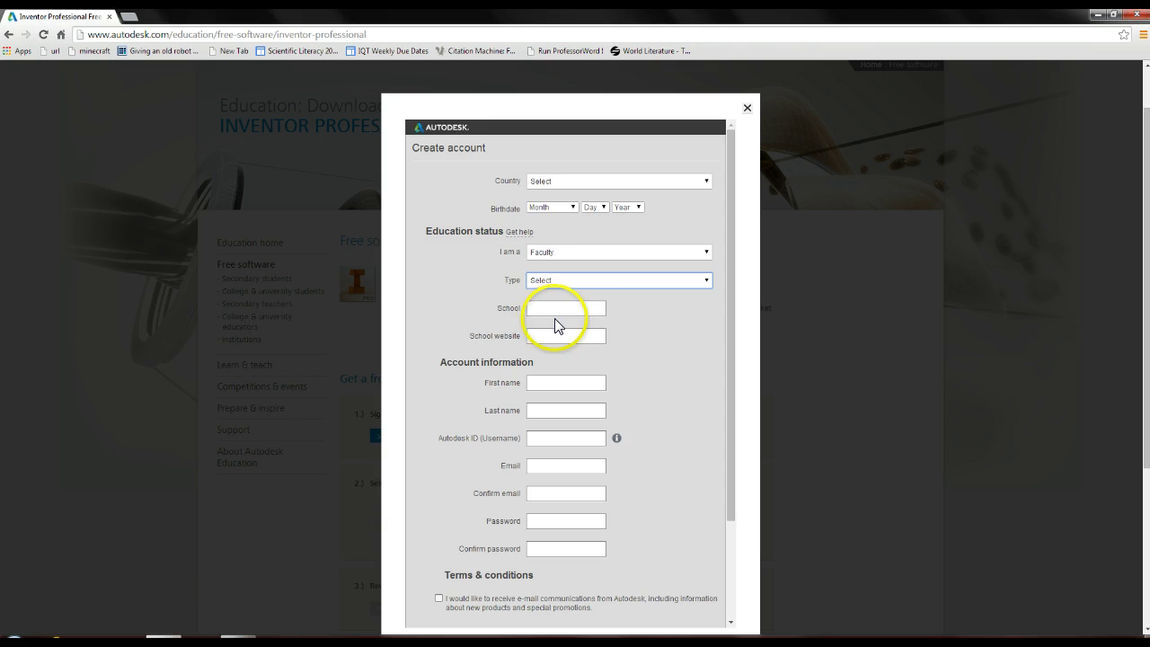
scroll(602, 330, down, 3)
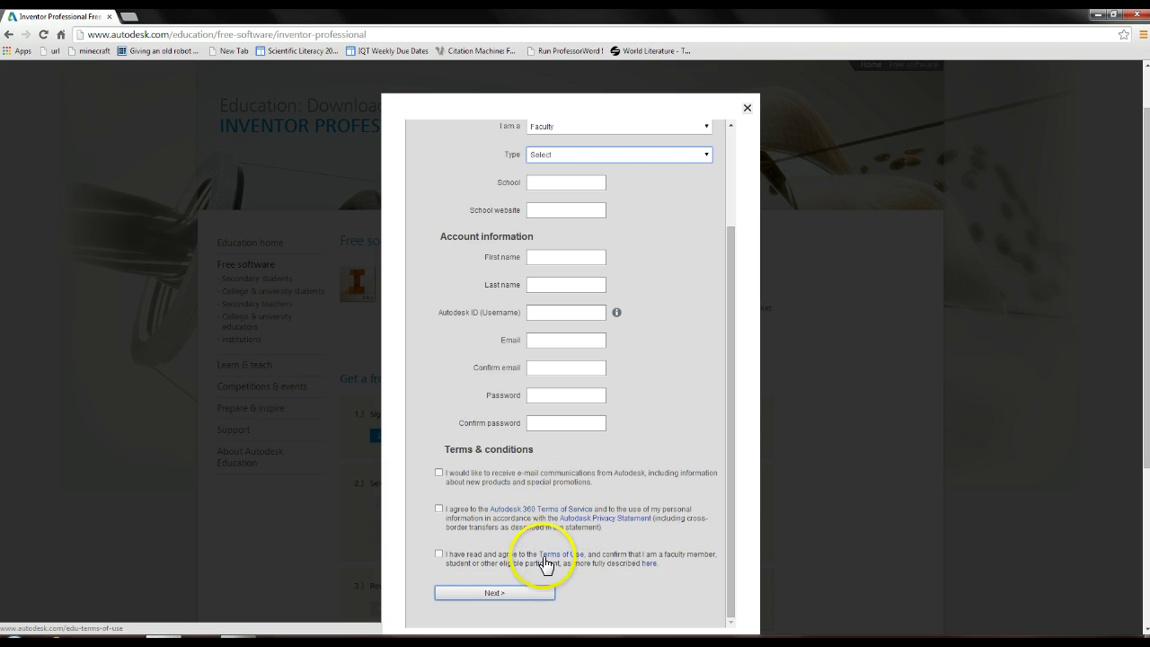
click(747, 109)
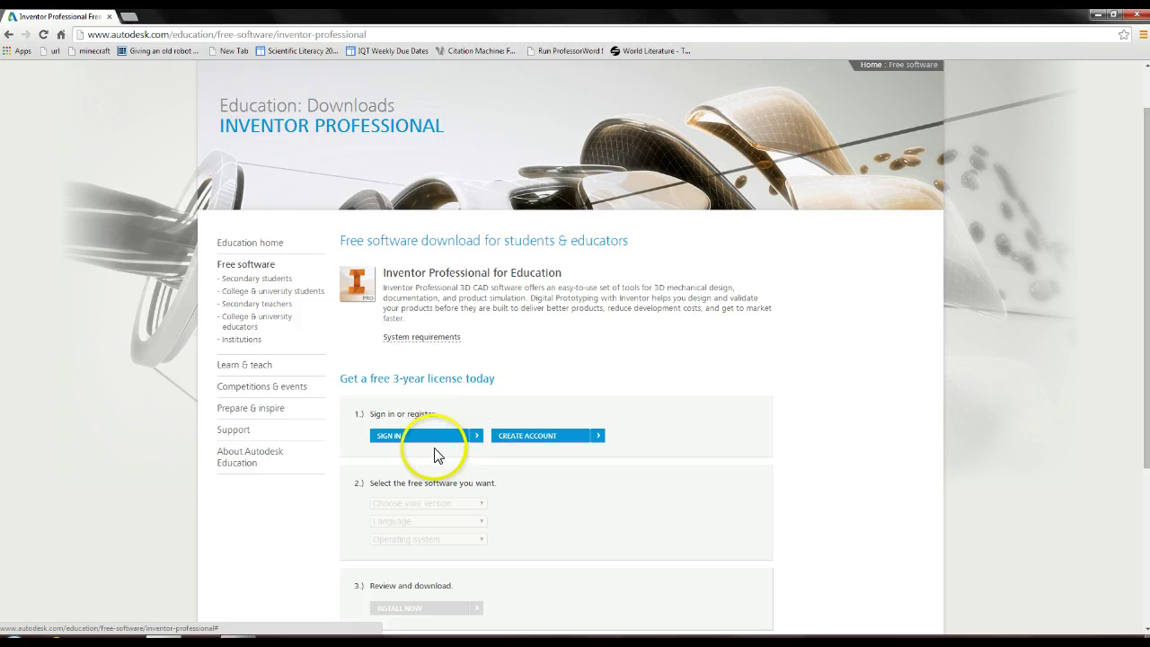
Sign in to the Autodesk account and scroll to step 2, Select the free software you want
click(476, 441)
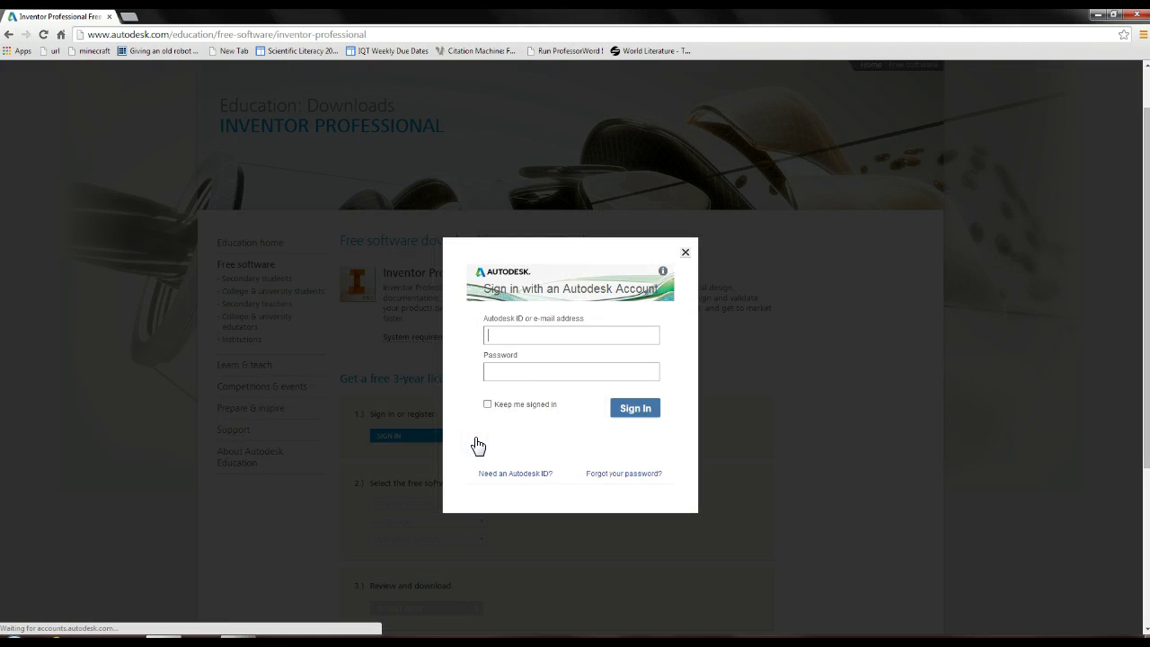
click(526, 289)
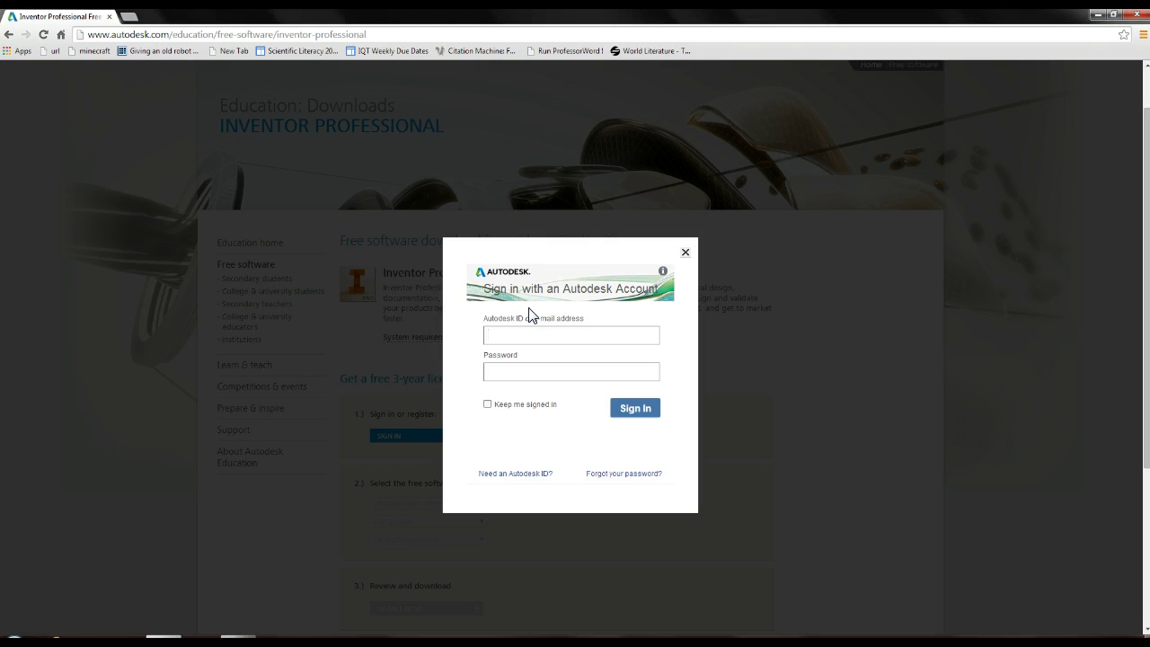
click(505, 404)
drag(491, 437, 374, 438)
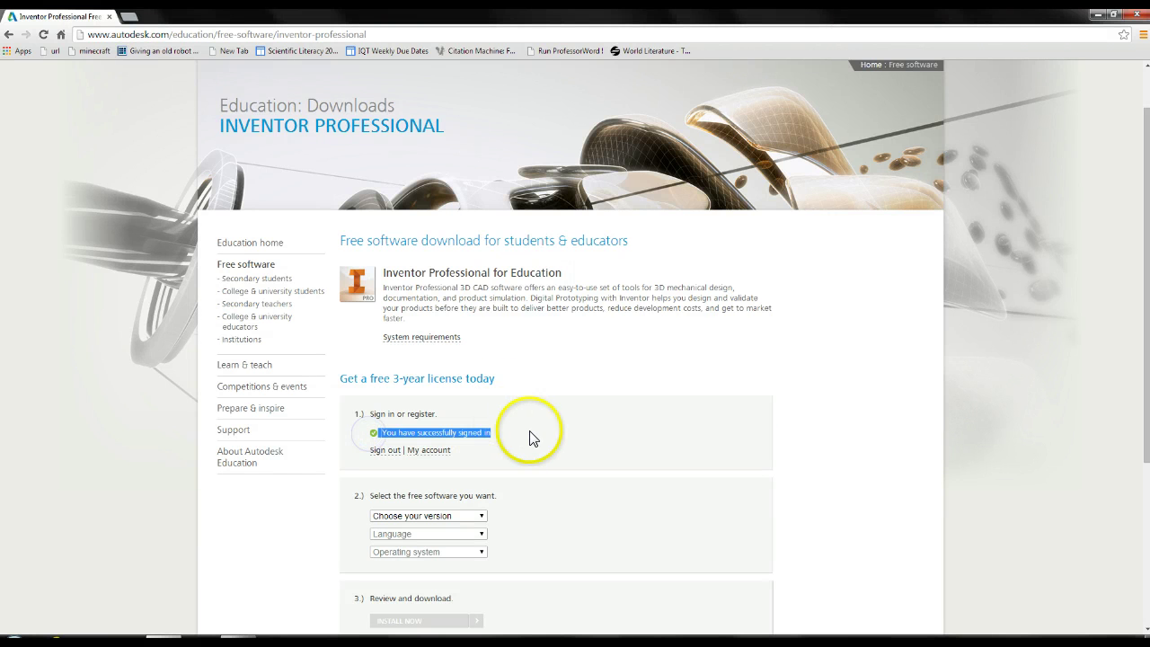
scroll(530, 429, down, 2)
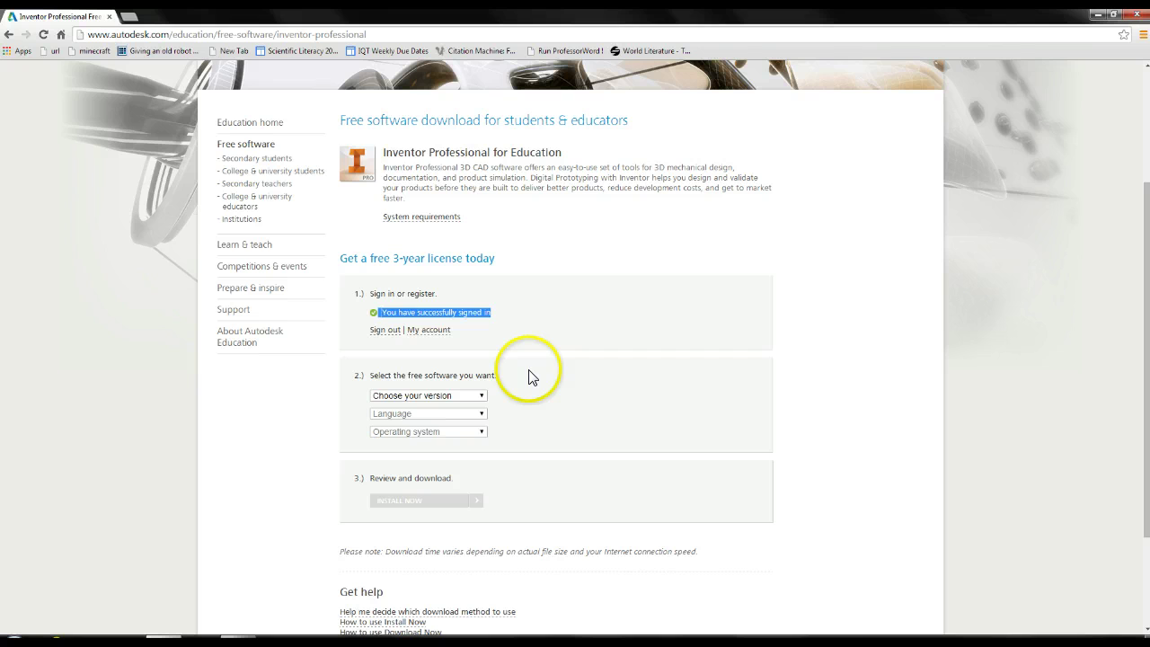
click(521, 377)
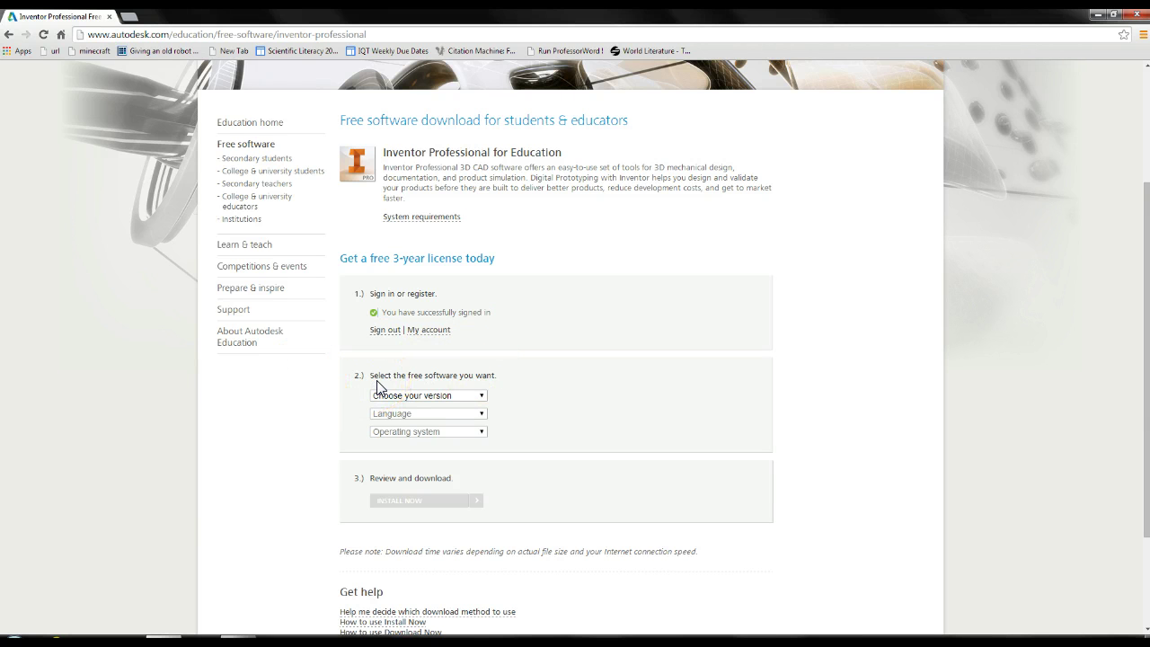
Select Inventor Professional 2014, English and Windows 64-bit, then scroll to Review and download
click(424, 400)
click(428, 401)
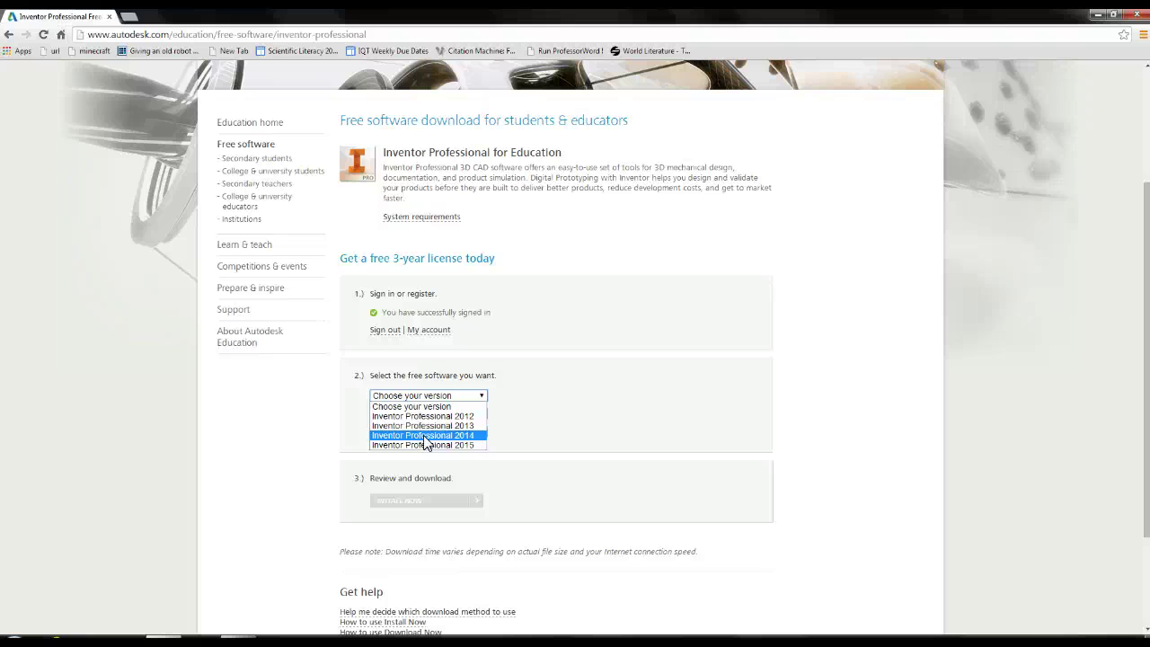
click(426, 435)
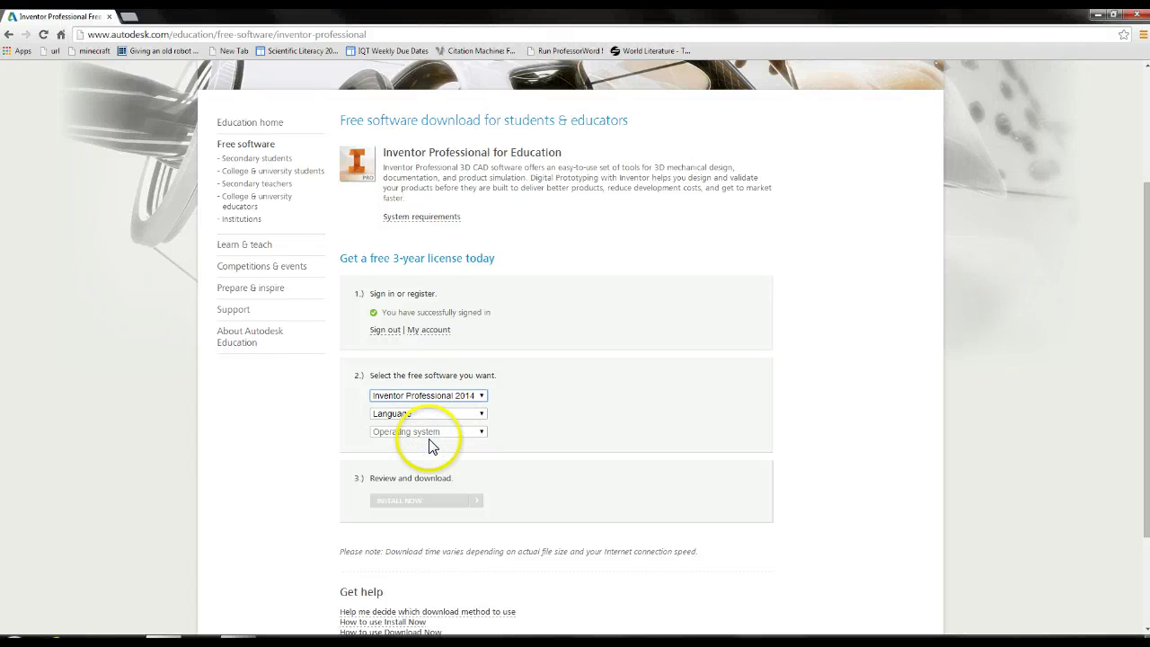
click(426, 415)
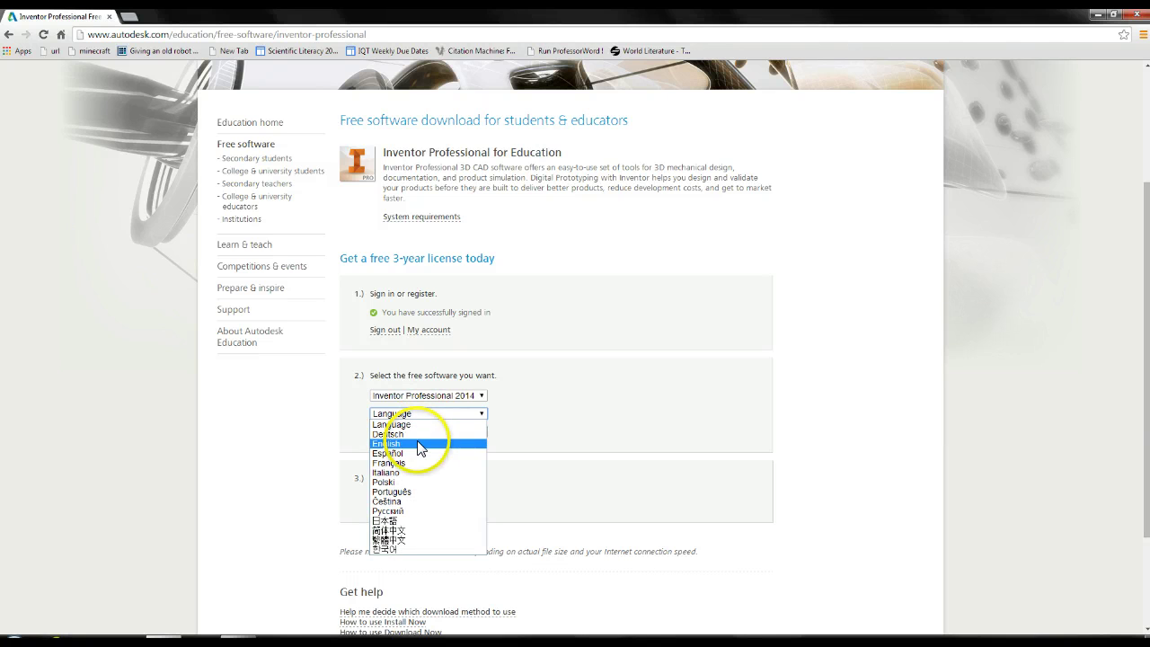
click(419, 444)
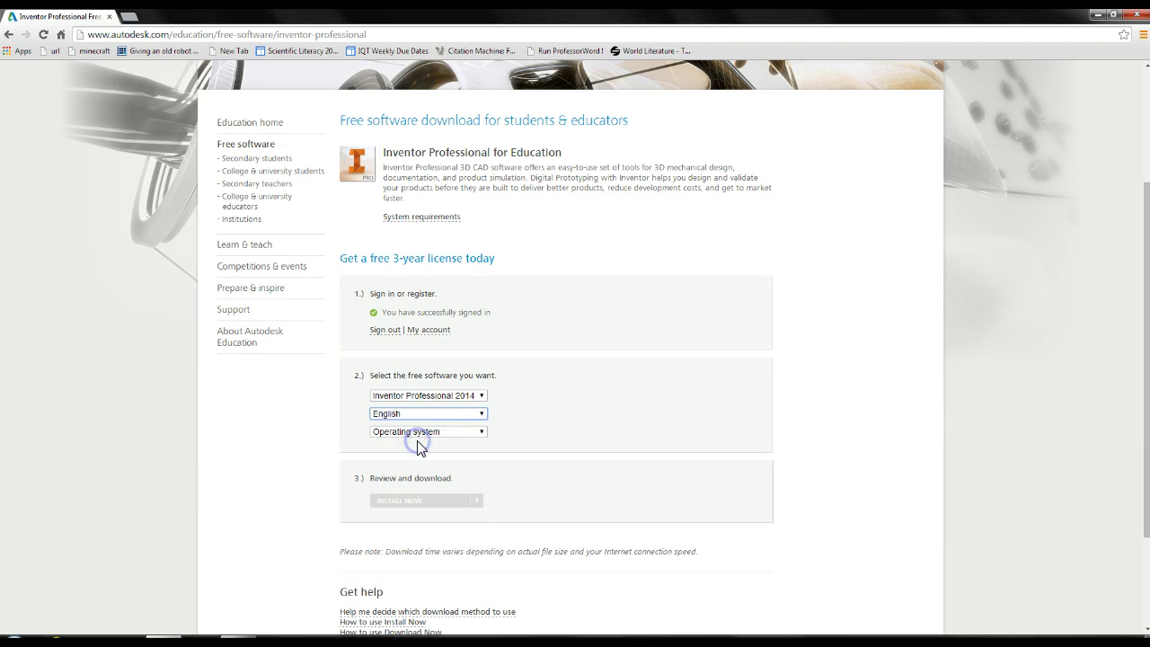
click(420, 432)
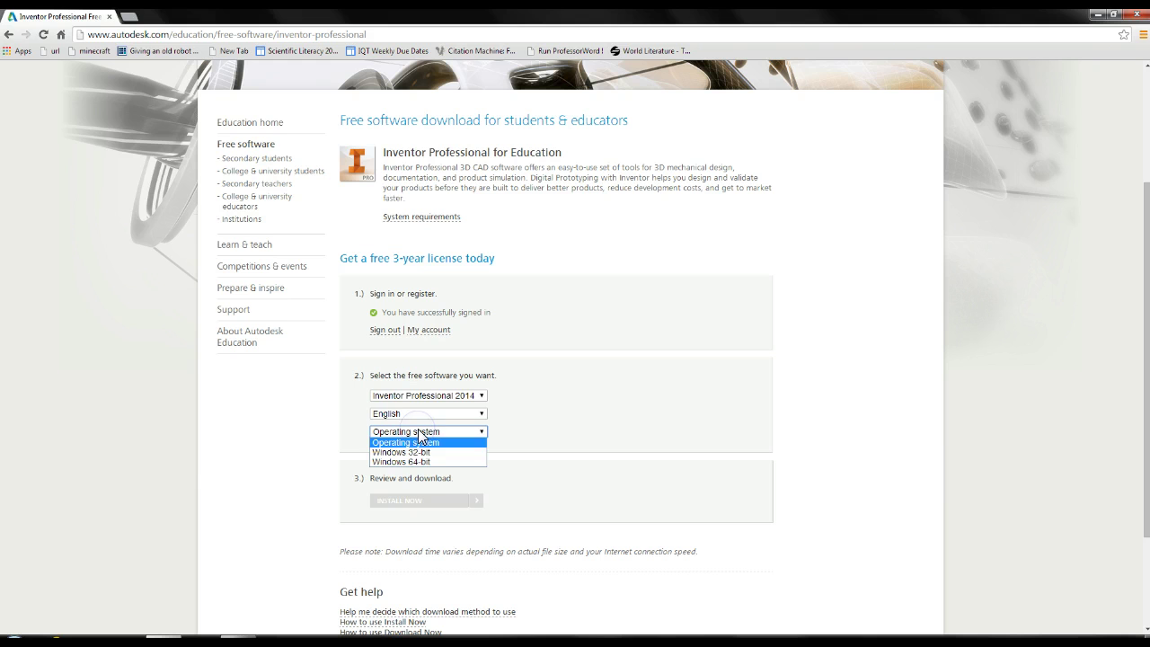
click(405, 463)
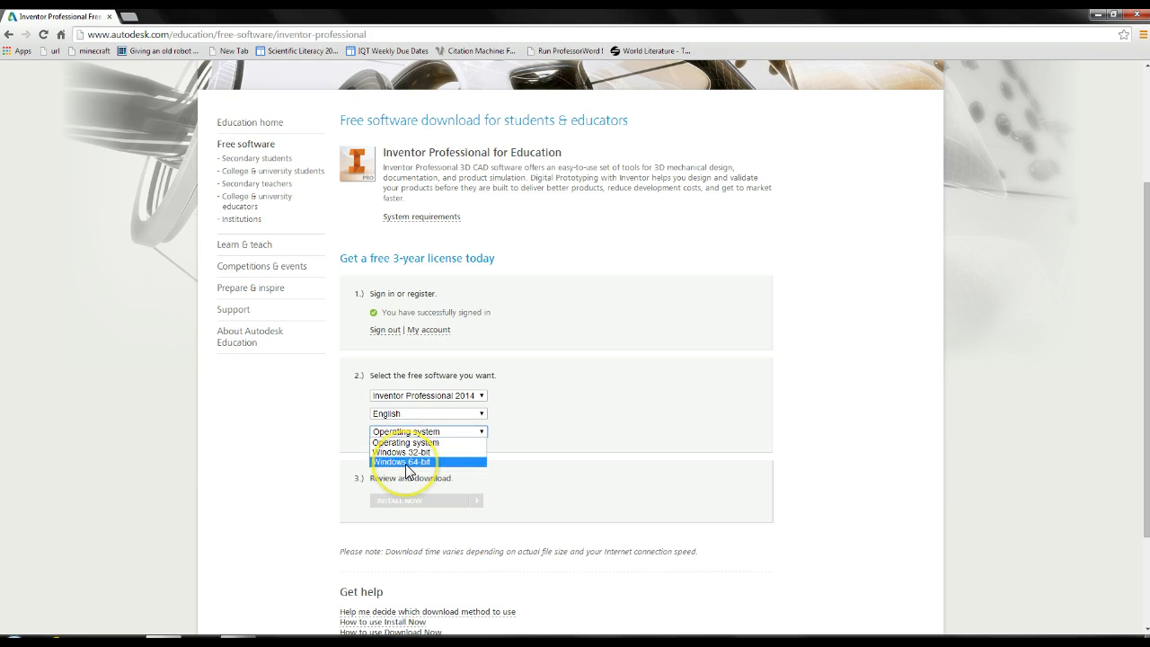
click(406, 462)
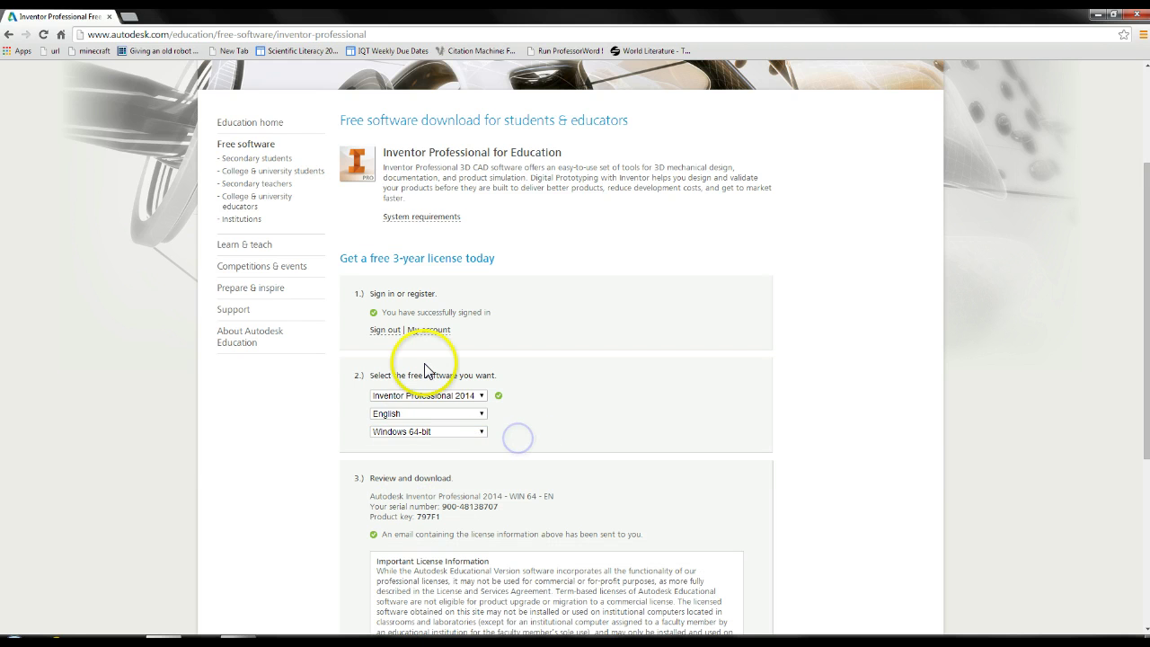
scroll(373, 494, down, 1)
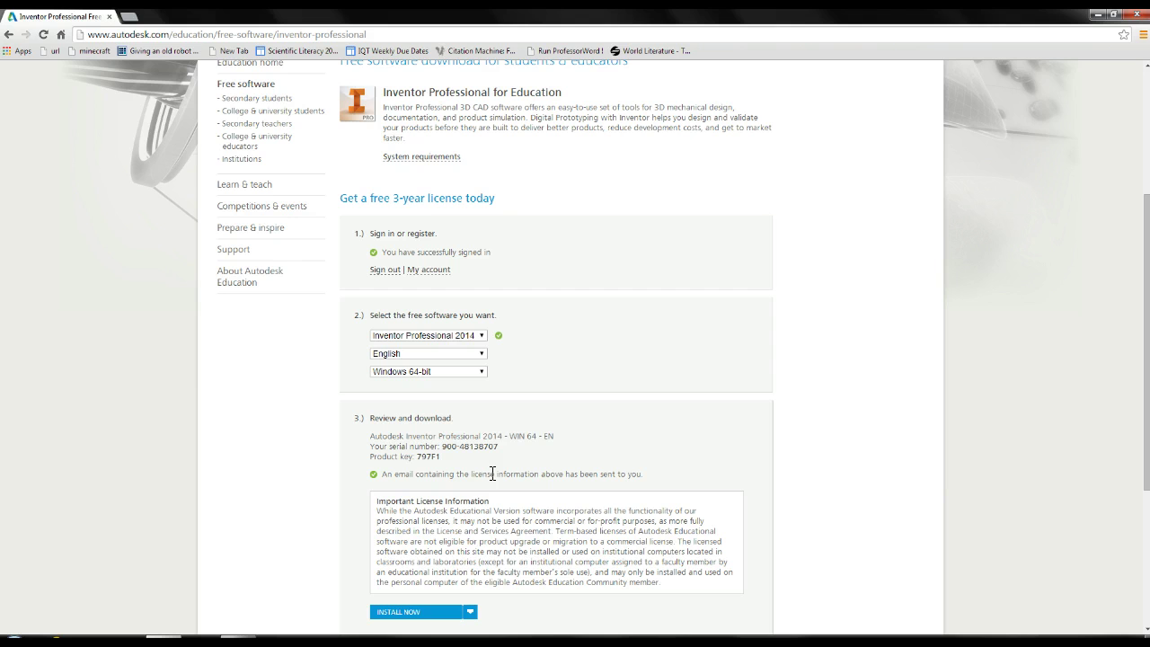
scroll(493, 473, down, 1)
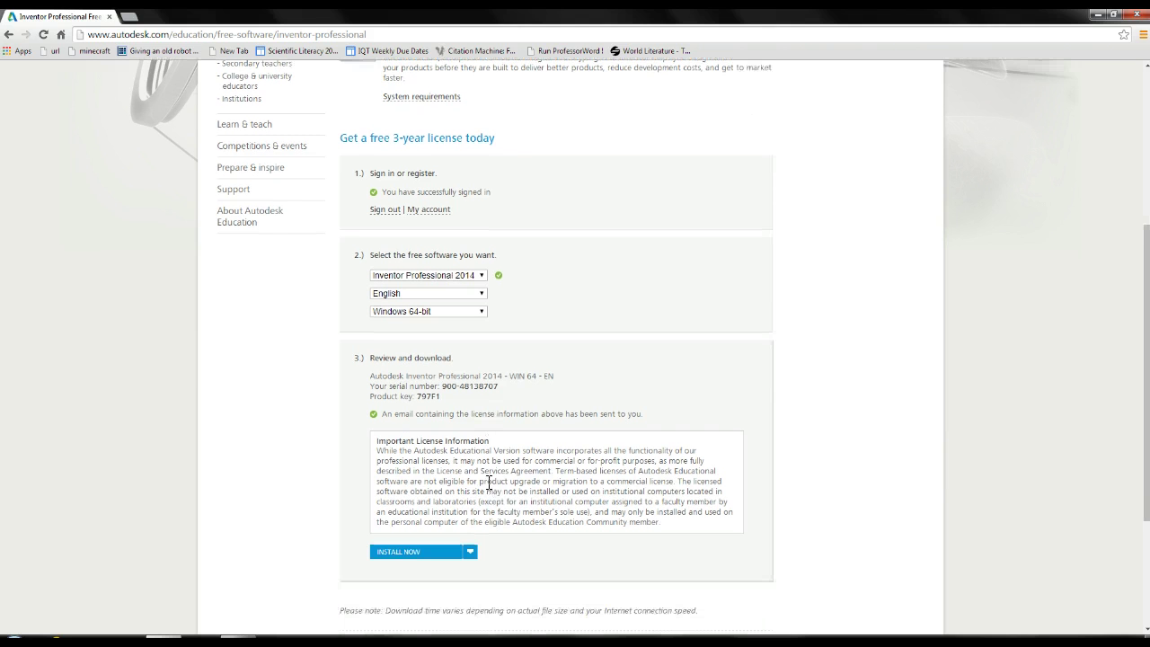
Choose INSTALL NOW, accept the License and Services Agreement, and start the Install
click(437, 553)
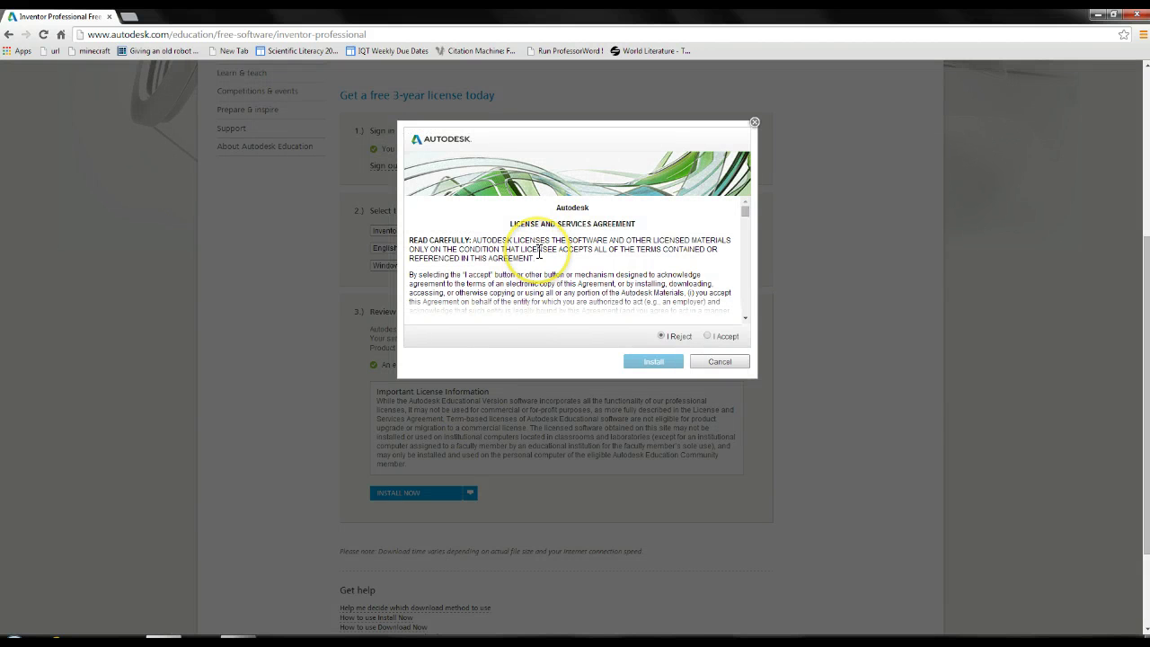
scroll(543, 261, down, 15)
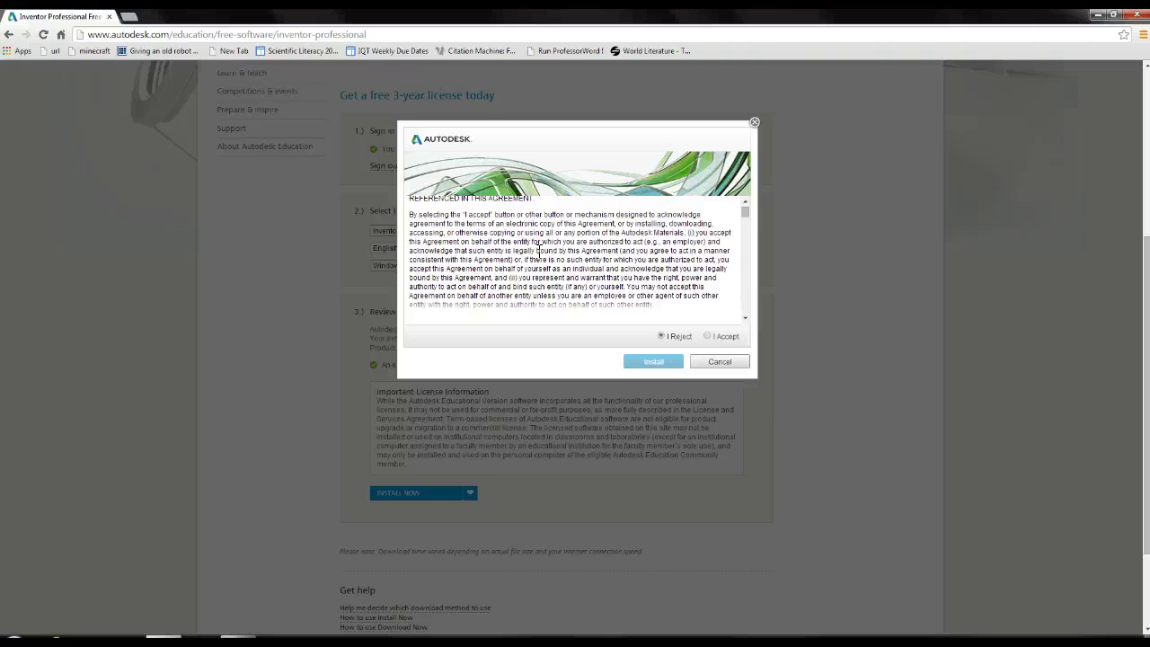
click(713, 337)
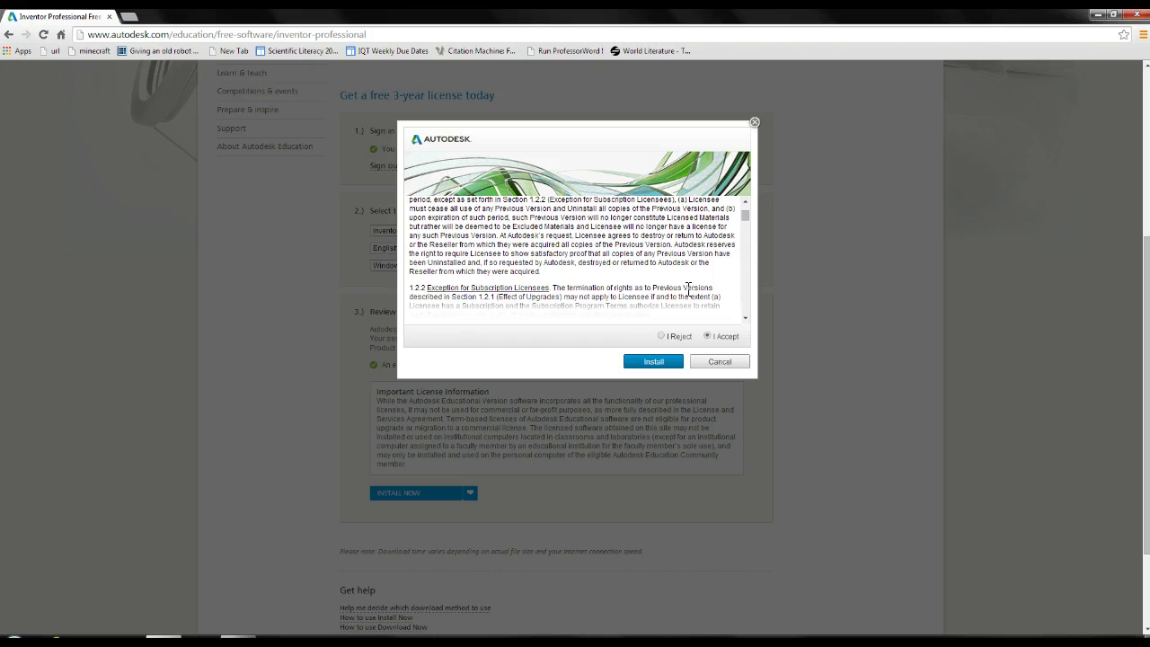
click(639, 364)
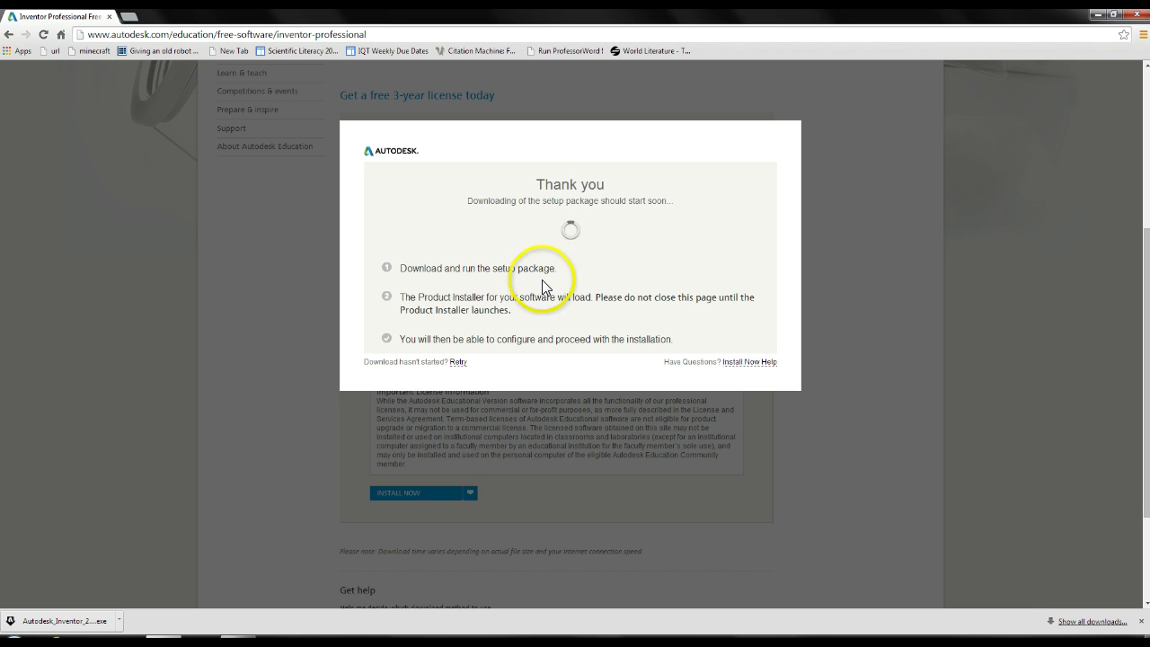
Minimize the Chrome window to show the desktop
click(1099, 15)
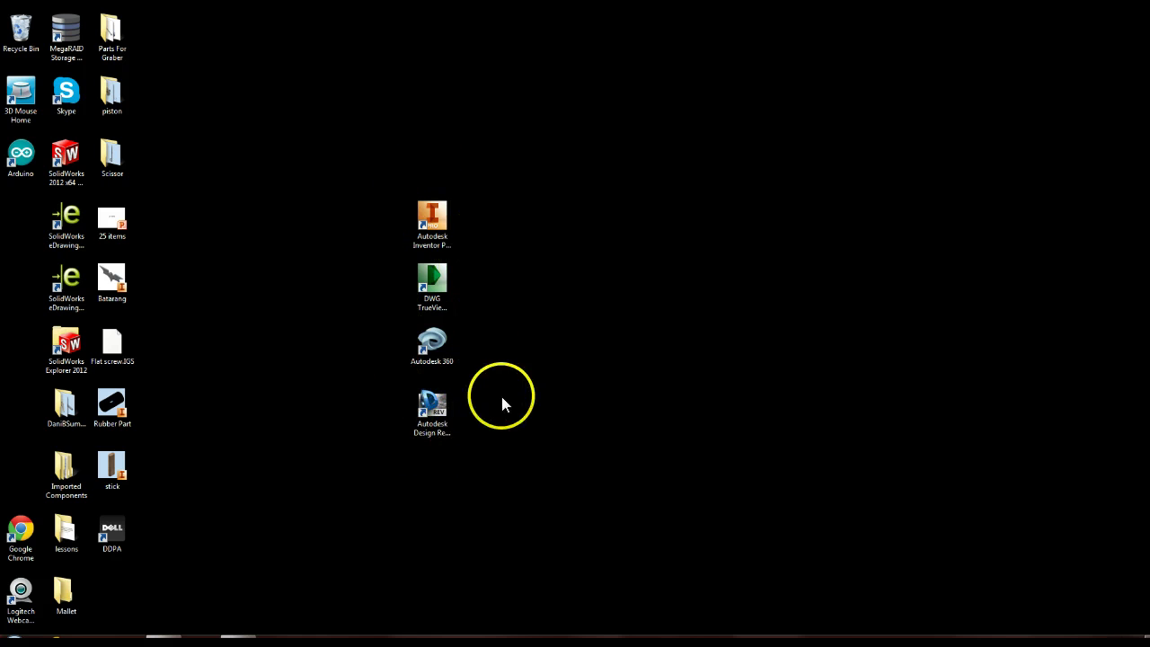
Drag the Autodesk Inventor Professional 2014 shortcut to an empty spot on the right
click(426, 210)
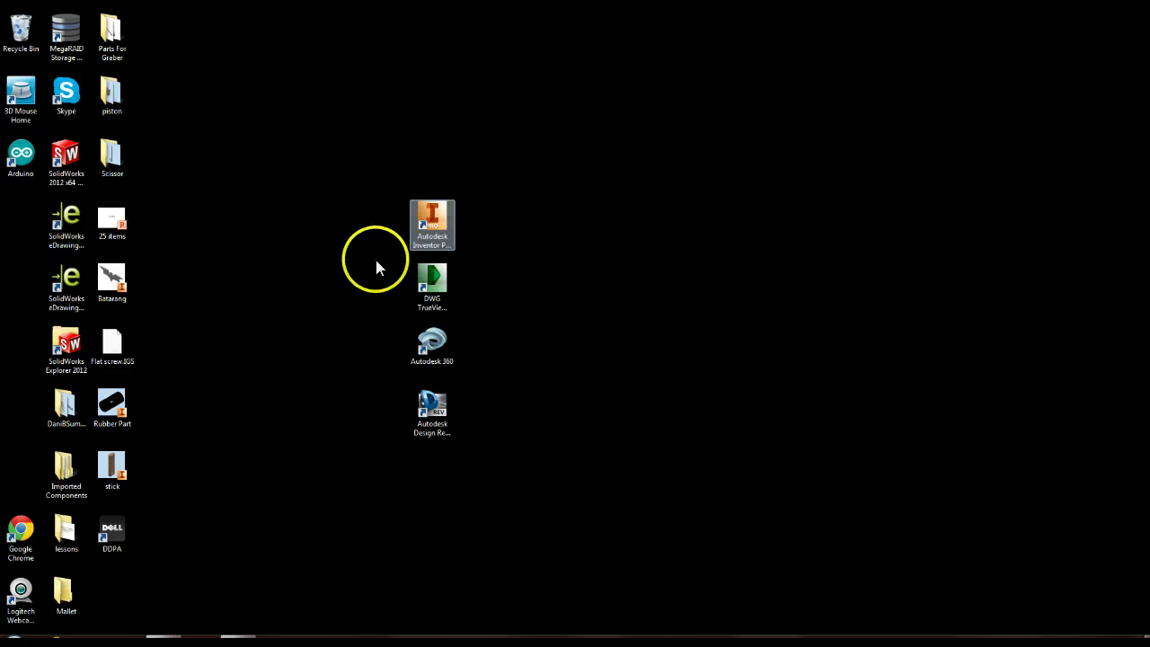
click(391, 420)
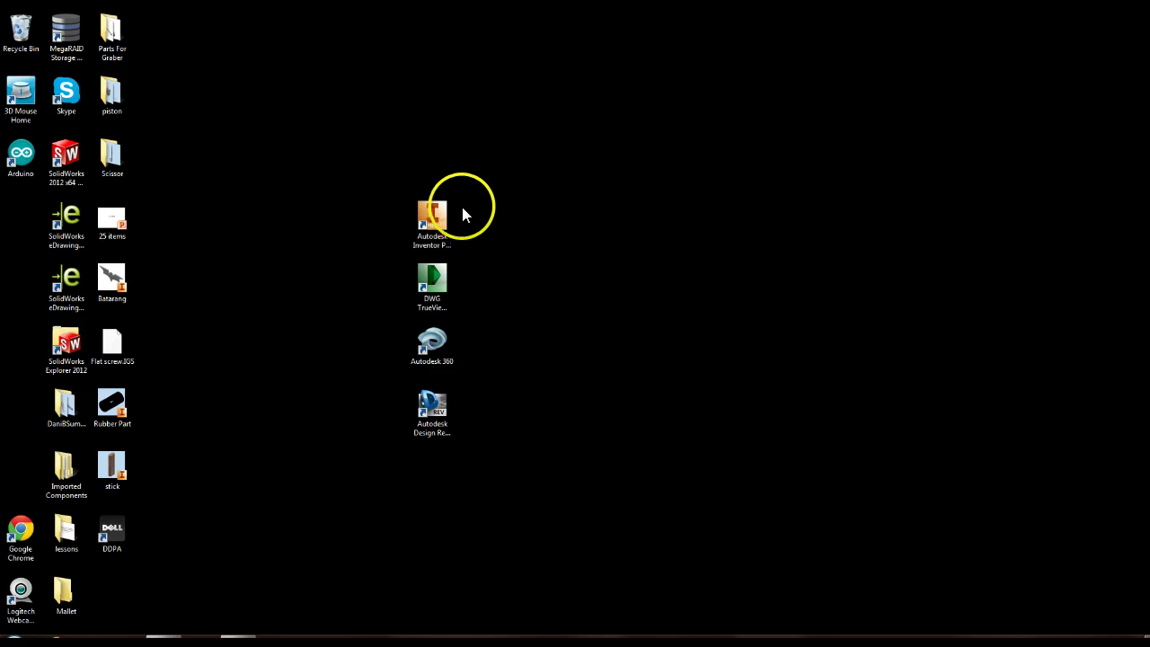
drag(431, 208, 619, 214)
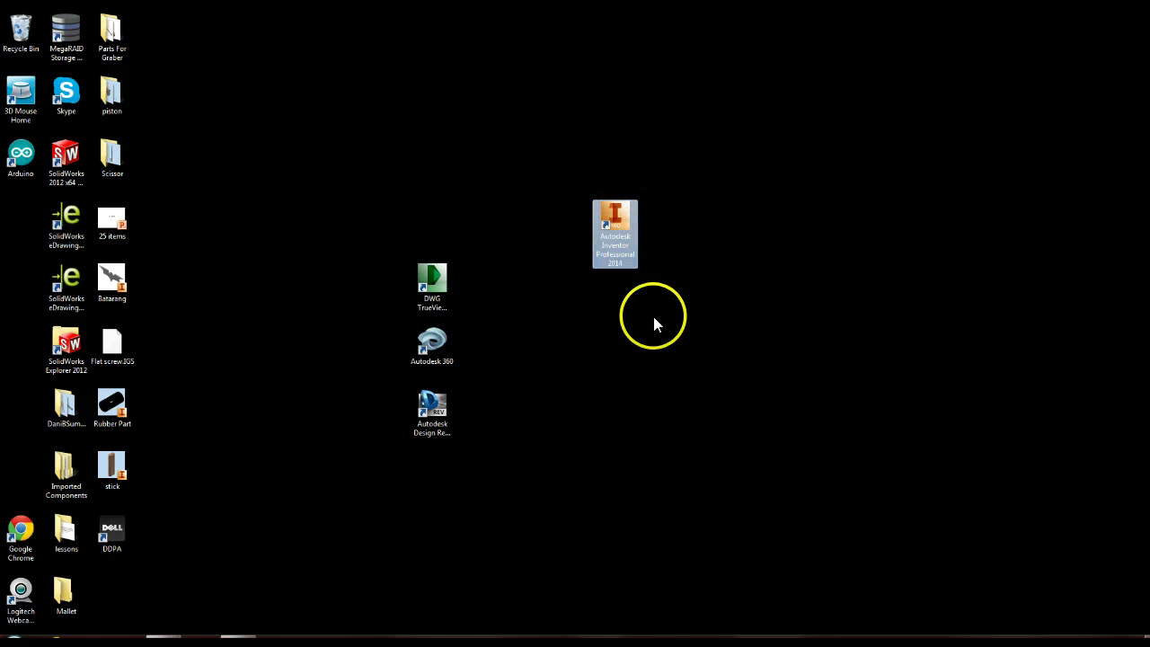
drag(621, 256, 620, 263)
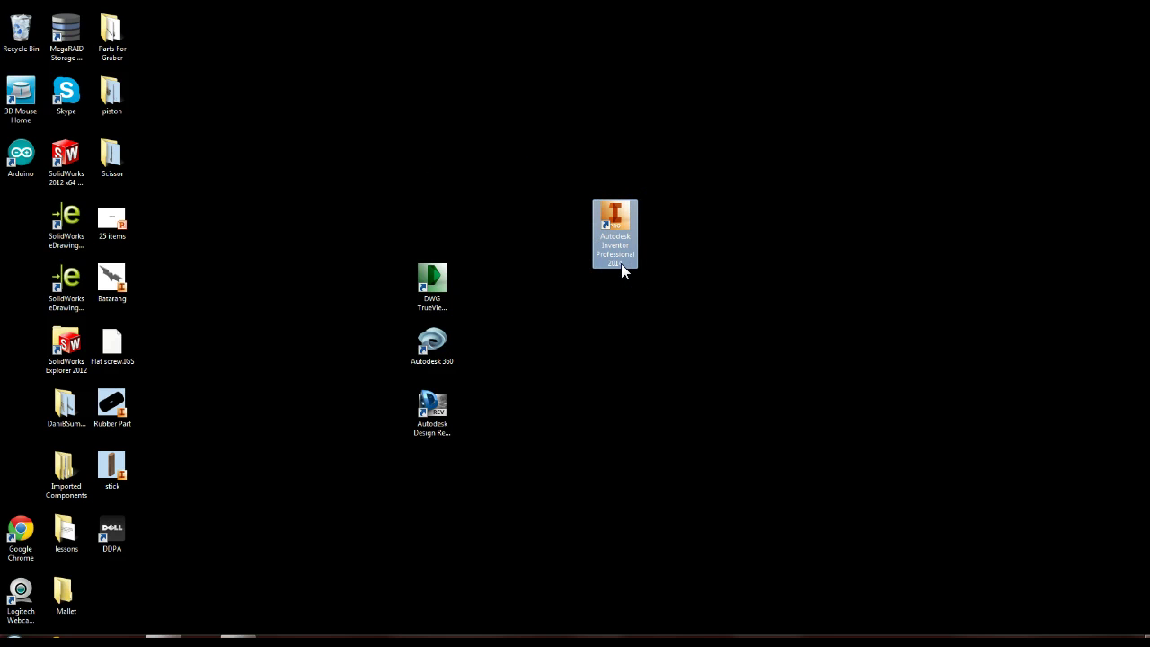